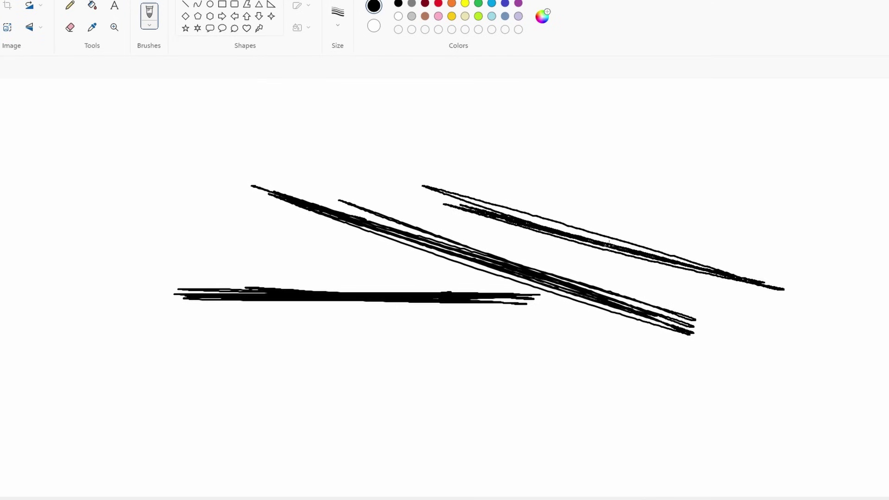
- Extend the upper diagonal pencil test stroke leftward across the canvas
{"action": "left_click_drag", "start_coordinate": [695, 257], "coordinate": [536, 212]}
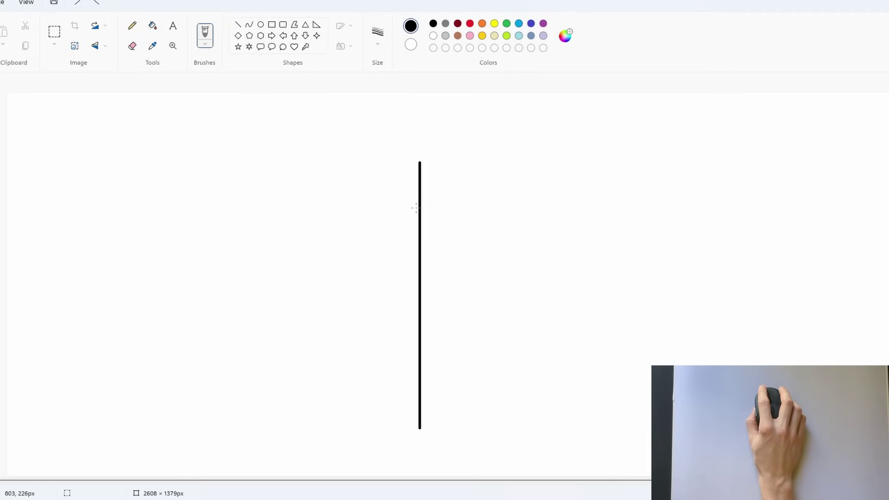
- Draw pencil lines left and right of the vertical line, then shift the right piece leftward
{"action": "left_click_drag", "start_coordinate": [419, 206], "coordinate": [38, 191]}
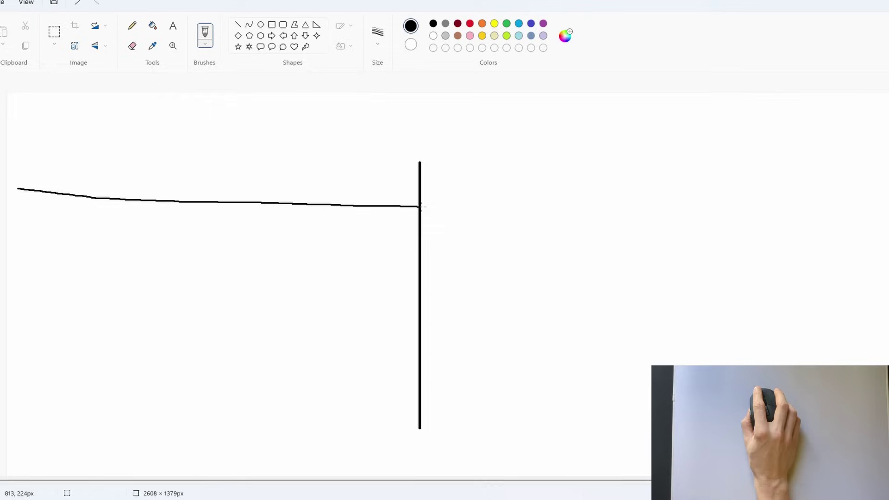
{"action": "left_click_drag", "start_coordinate": [423, 206], "coordinate": [623, 211]}
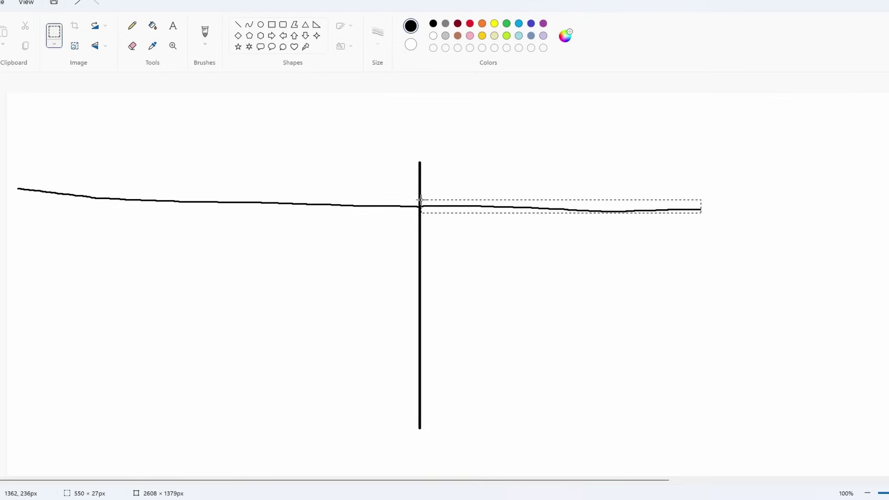
{"action": "left_click_drag", "start_coordinate": [634, 209], "coordinate": [355, 220]}
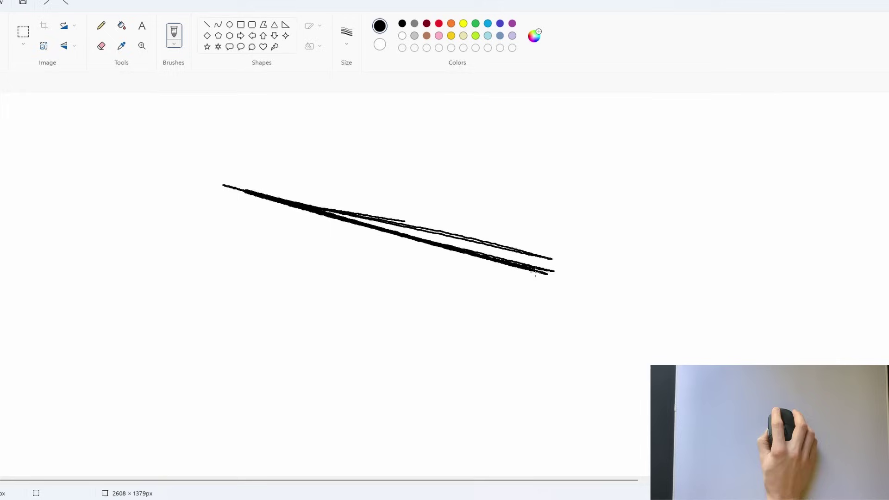
- Draw two long pencil test strokes, then undo the upper one
{"action": "left_click_drag", "start_coordinate": [589, 283], "coordinate": [254, 186]}
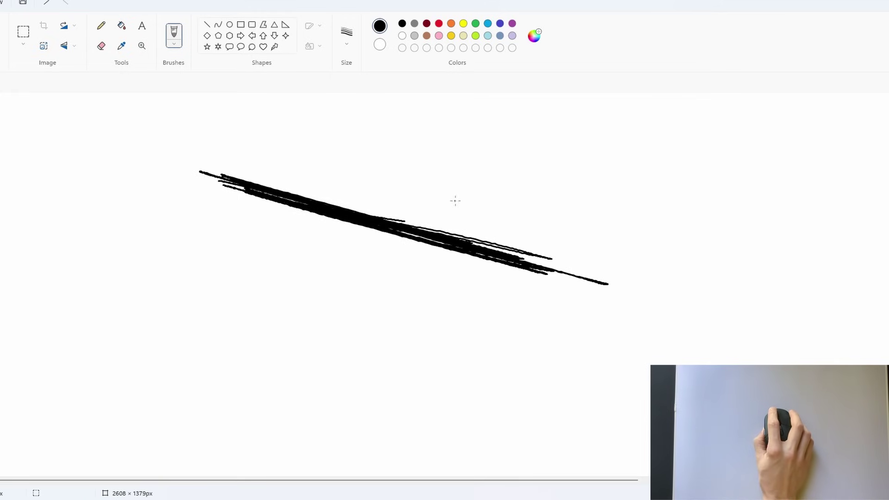
{"action": "mouse_move", "coordinate": [575, 216]}
{"action": "left_mouse_down"}
{"action": "mouse_move", "coordinate": [324, 155]}
{"action": "mouse_move", "coordinate": [674, 238]}
{"action": "mouse_move", "coordinate": [356, 158]}
{"action": "left_mouse_up"}
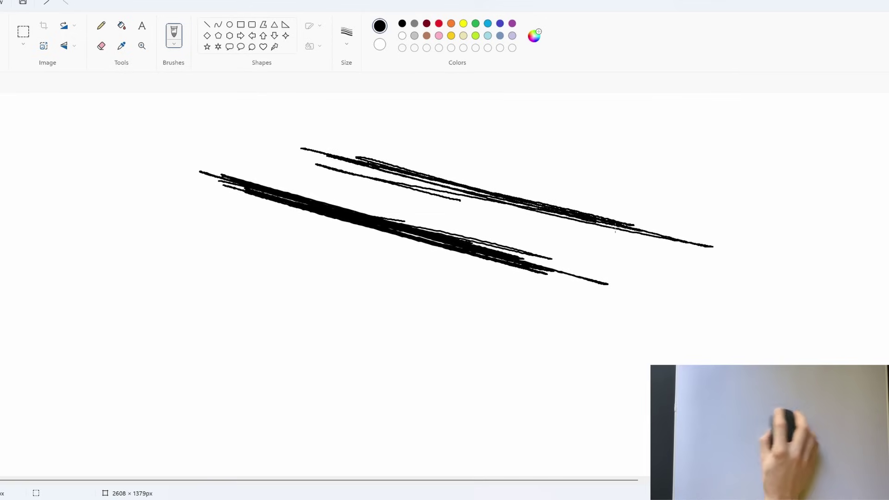
{"action": "left_click_drag", "start_coordinate": [582, 224], "coordinate": [416, 171]}
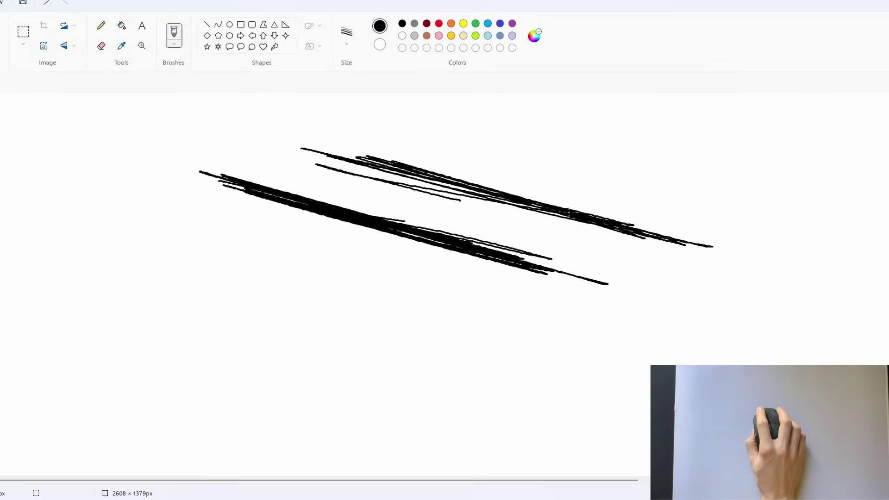
{"action": "key", "text": "ctrl+z"}
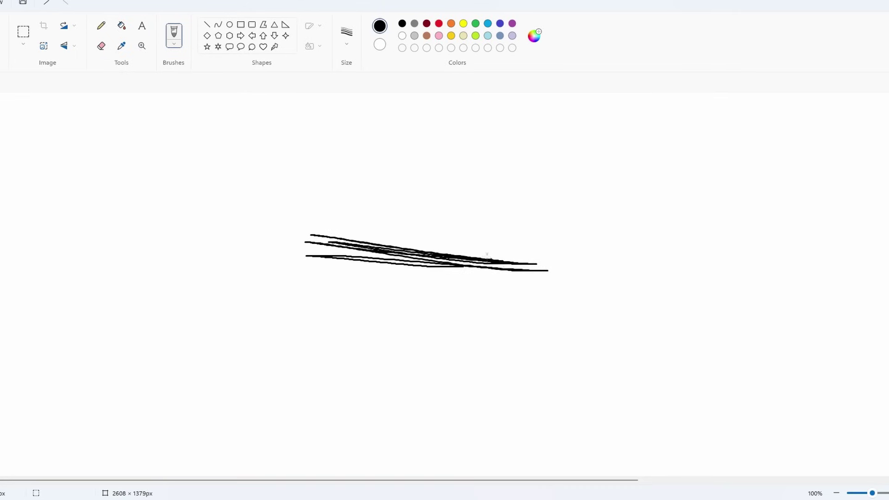
- Clear the canvas, draw a new test stroke, and clear it again
{"action": "key", "text": "ctrl+a"}
{"action": "key", "text": "Delete"}
{"action": "mouse_move", "coordinate": [508, 253]}
{"action": "left_mouse_down"}
{"action": "mouse_move", "coordinate": [545, 247]}
{"action": "mouse_move", "coordinate": [461, 254]}
{"action": "mouse_move", "coordinate": [518, 287]}
{"action": "mouse_move", "coordinate": [247, 224]}
{"action": "mouse_move", "coordinate": [437, 276]}
{"action": "mouse_move", "coordinate": [263, 232]}
{"action": "left_mouse_up"}
{"action": "key", "text": "ctrl+a"}
{"action": "key", "text": "Delete"}
- Draw three bundles of long test strokes on the blank canvas
{"action": "mouse_move", "coordinate": [406, 253]}
{"action": "left_mouse_down"}
{"action": "mouse_move", "coordinate": [579, 300]}
{"action": "mouse_move", "coordinate": [343, 238]}
{"action": "left_mouse_up"}
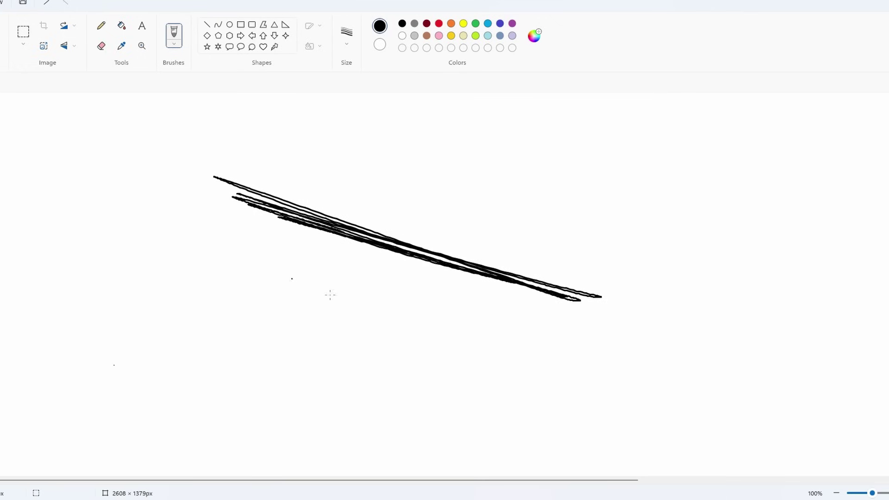
{"action": "mouse_move", "coordinate": [345, 333]}
{"action": "left_mouse_down"}
{"action": "mouse_move", "coordinate": [186, 285]}
{"action": "mouse_move", "coordinate": [526, 380]}
{"action": "mouse_move", "coordinate": [132, 258]}
{"action": "mouse_move", "coordinate": [389, 346]}
{"action": "left_mouse_up"}
{"action": "left_click_drag", "start_coordinate": [507, 366], "coordinate": [486, 373]}
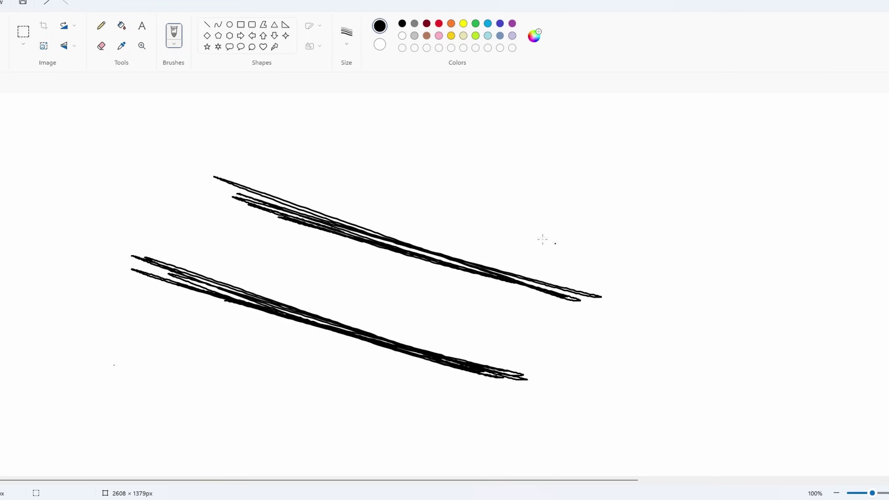
{"action": "mouse_move", "coordinate": [543, 239]}
{"action": "left_mouse_down"}
{"action": "mouse_move", "coordinate": [358, 172]}
{"action": "mouse_move", "coordinate": [723, 293]}
{"action": "left_mouse_up"}
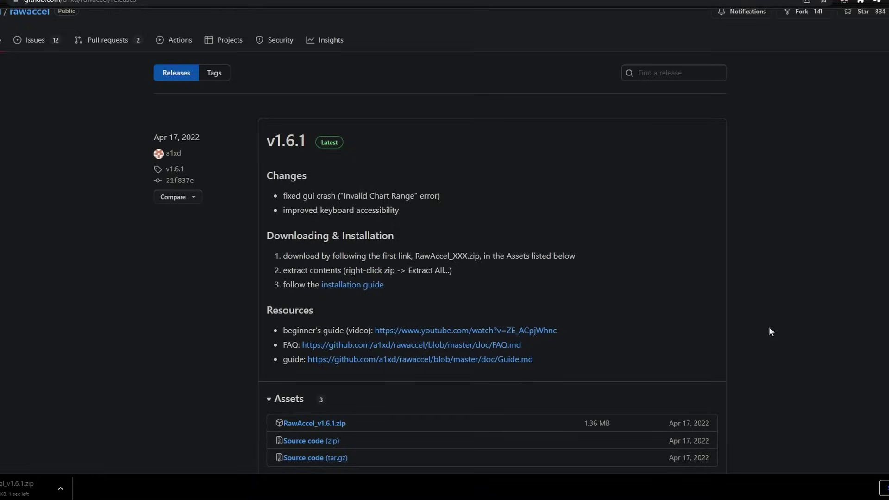
- Open the FAQ page from the Raw Accel v1.6.1 release resources
{"action": "left_click", "coordinate": [479, 345]}
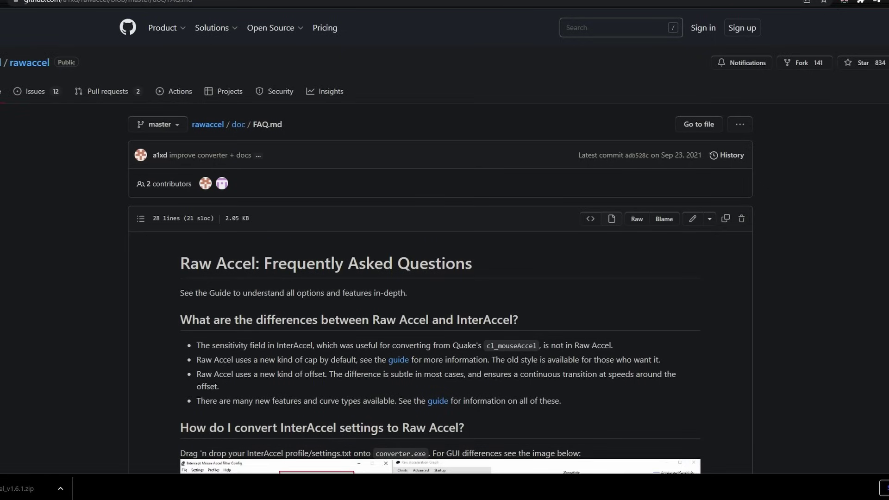
{"action": "scroll", "coordinate": [445, 278], "scroll_direction": "down", "scroll_amount": 1}
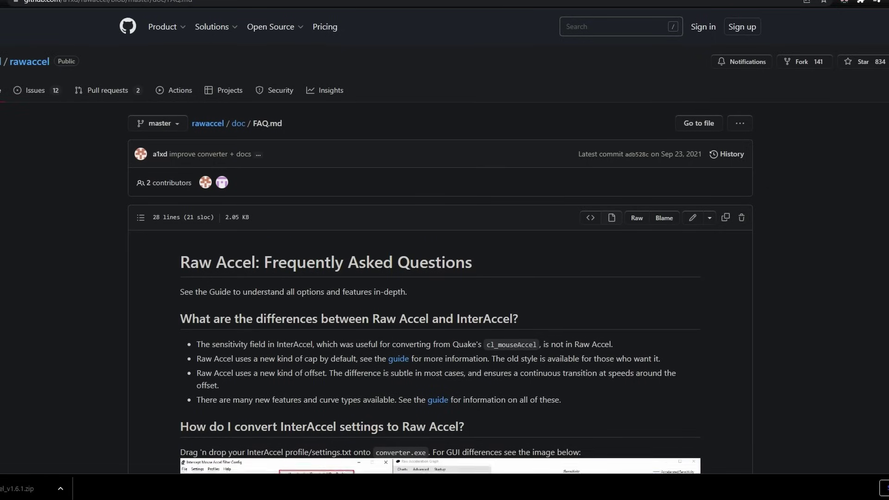
{"action": "scroll", "coordinate": [444, 277], "scroll_direction": "down", "scroll_amount": 1}
{"action": "scroll", "coordinate": [444, 278], "scroll_direction": "down", "scroll_amount": 1}
{"action": "scroll", "coordinate": [444, 278], "scroll_direction": "down", "scroll_amount": 1}
{"action": "scroll", "coordinate": [445, 278], "scroll_direction": "down", "scroll_amount": 1}
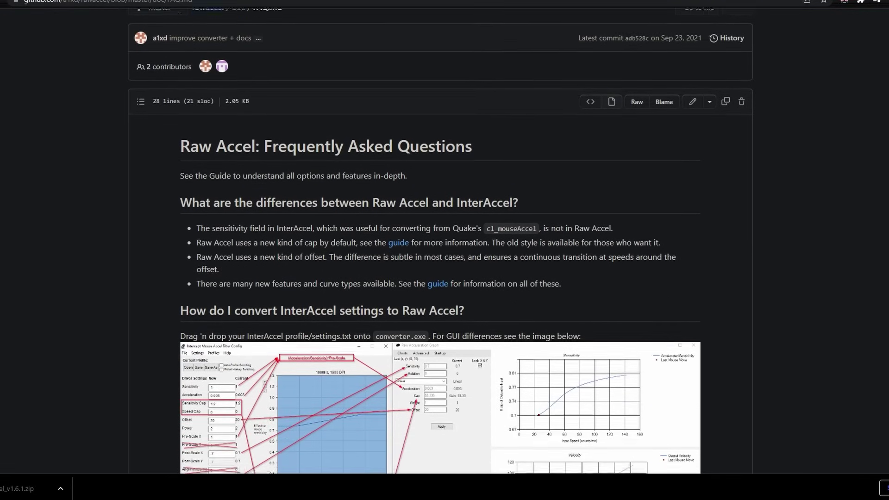
{"action": "scroll", "coordinate": [444, 278], "scroll_direction": "down", "scroll_amount": 2}
{"action": "scroll", "coordinate": [445, 279], "scroll_direction": "down", "scroll_amount": 1}
{"action": "scroll", "coordinate": [444, 278], "scroll_direction": "down", "scroll_amount": 1}
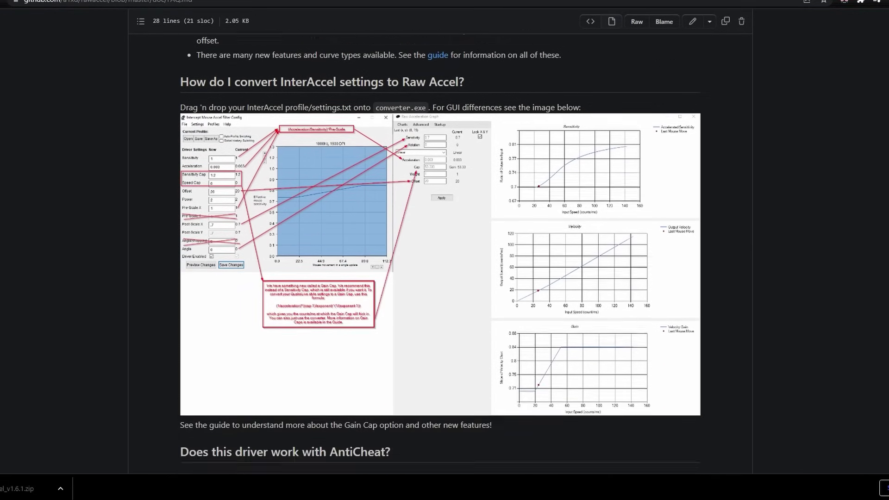
{"action": "scroll", "coordinate": [445, 278], "scroll_direction": "down", "scroll_amount": 1}
{"action": "scroll", "coordinate": [445, 278], "scroll_direction": "down", "scroll_amount": 1}
{"action": "scroll", "coordinate": [444, 278], "scroll_direction": "down", "scroll_amount": 1}
{"action": "scroll", "coordinate": [445, 278], "scroll_direction": "down", "scroll_amount": 1}
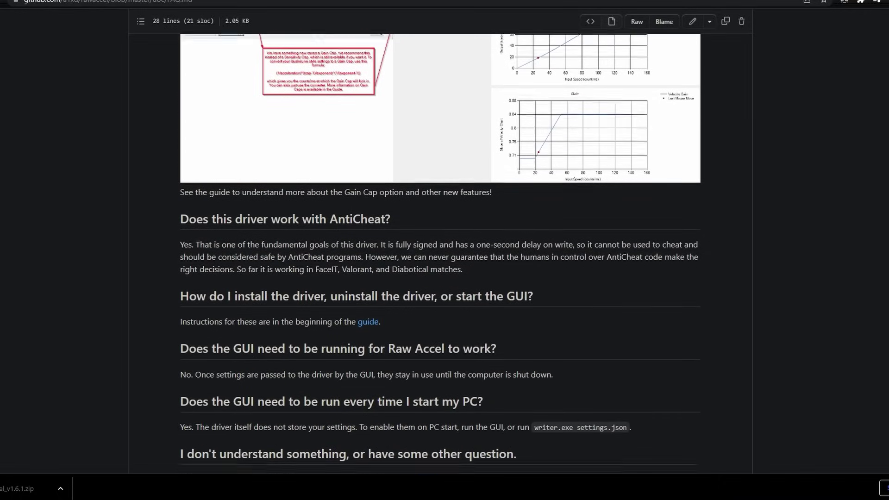
{"action": "scroll", "coordinate": [445, 278], "scroll_direction": "down", "scroll_amount": 1}
{"action": "scroll", "coordinate": [444, 278], "scroll_direction": "down", "scroll_amount": 1}
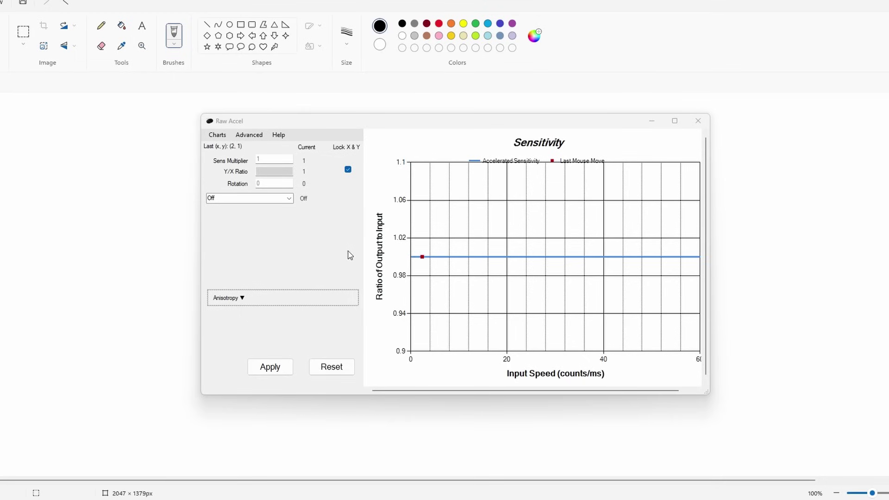
- Apply a Raw Accel rotation of 20 and draw a test stroke in Paint
{"action": "left_click", "coordinate": [276, 182]}
{"action": "type", "text": "20"}
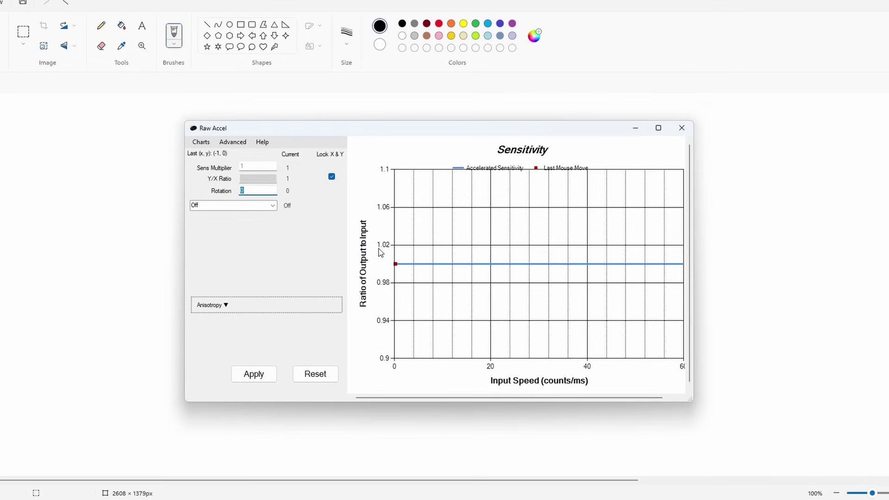
{"action": "left_click", "coordinate": [263, 373]}
{"action": "mouse_move", "coordinate": [378, 291]}
{"action": "left_mouse_down"}
{"action": "mouse_move", "coordinate": [500, 395]}
{"action": "mouse_move", "coordinate": [275, 192]}
{"action": "mouse_move", "coordinate": [504, 413]}
{"action": "mouse_move", "coordinate": [417, 320]}
{"action": "left_mouse_up"}
- Reapply the rotation and draw crossing, horizontal and lower-left test strokes in Paint
{"action": "left_click", "coordinate": [252, 376]}
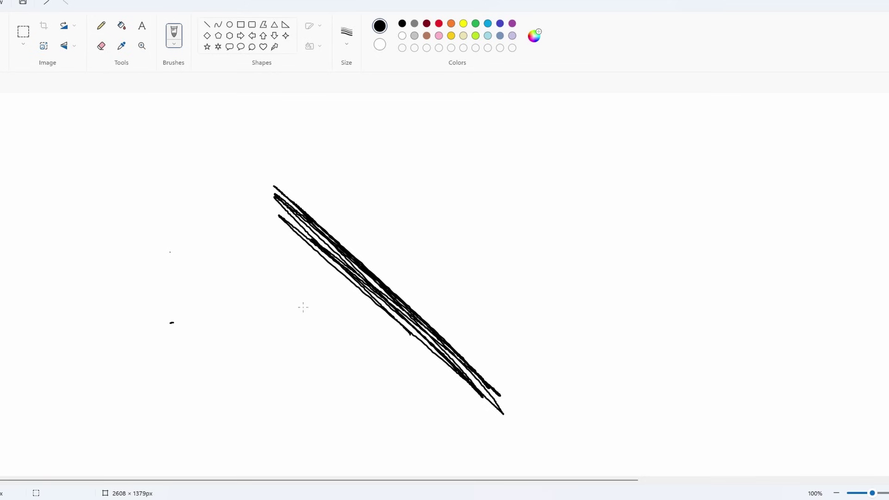
{"action": "mouse_move", "coordinate": [289, 321]}
{"action": "left_mouse_down"}
{"action": "mouse_move", "coordinate": [459, 233]}
{"action": "mouse_move", "coordinate": [258, 326]}
{"action": "mouse_move", "coordinate": [492, 197]}
{"action": "mouse_move", "coordinate": [255, 336]}
{"action": "mouse_move", "coordinate": [520, 168]}
{"action": "mouse_move", "coordinate": [292, 323]}
{"action": "mouse_move", "coordinate": [254, 337]}
{"action": "left_mouse_up"}
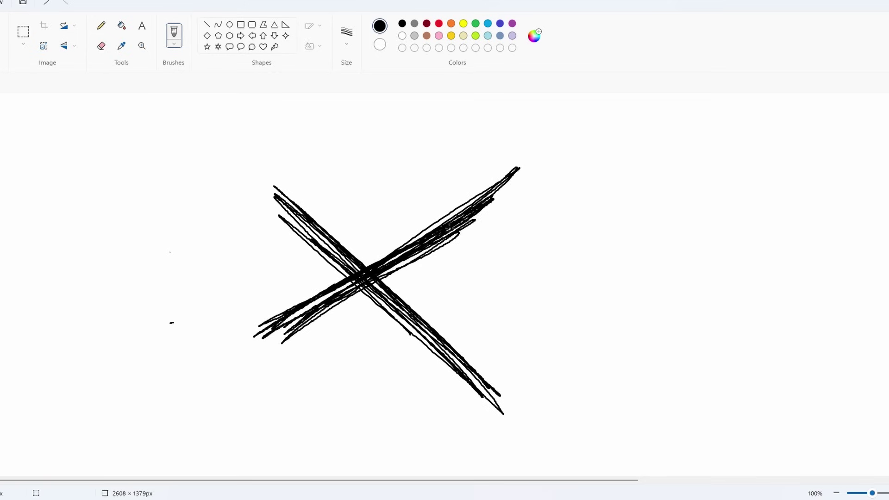
{"action": "mouse_move", "coordinate": [338, 284]}
{"action": "left_mouse_down"}
{"action": "mouse_move", "coordinate": [131, 287]}
{"action": "mouse_move", "coordinate": [159, 278]}
{"action": "mouse_move", "coordinate": [582, 255]}
{"action": "mouse_move", "coordinate": [667, 280]}
{"action": "mouse_move", "coordinate": [159, 207]}
{"action": "mouse_move", "coordinate": [623, 269]}
{"action": "mouse_move", "coordinate": [104, 214]}
{"action": "left_mouse_up"}
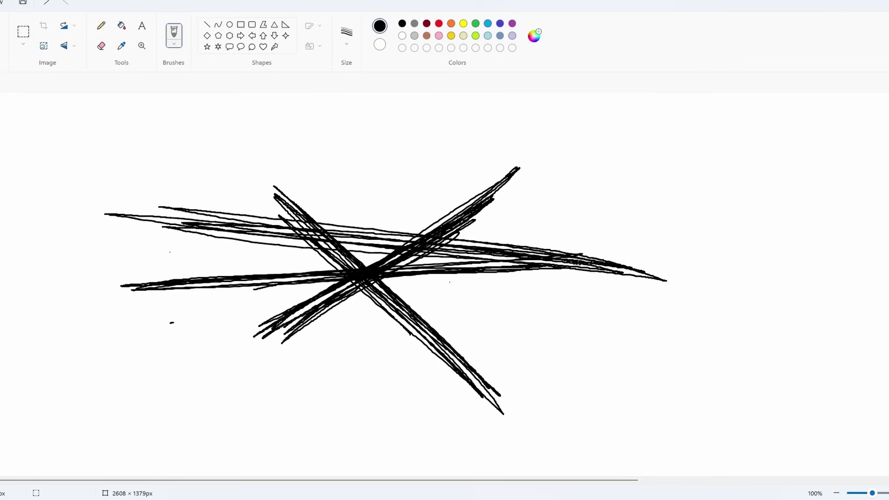
{"action": "mouse_move", "coordinate": [531, 231]}
{"action": "left_mouse_down"}
{"action": "mouse_move", "coordinate": [0, 357]}
{"action": "mouse_move", "coordinate": [502, 233]}
{"action": "left_mouse_up"}
{"action": "left_click_drag", "start_coordinate": [501, 232], "coordinate": [35, 336]}
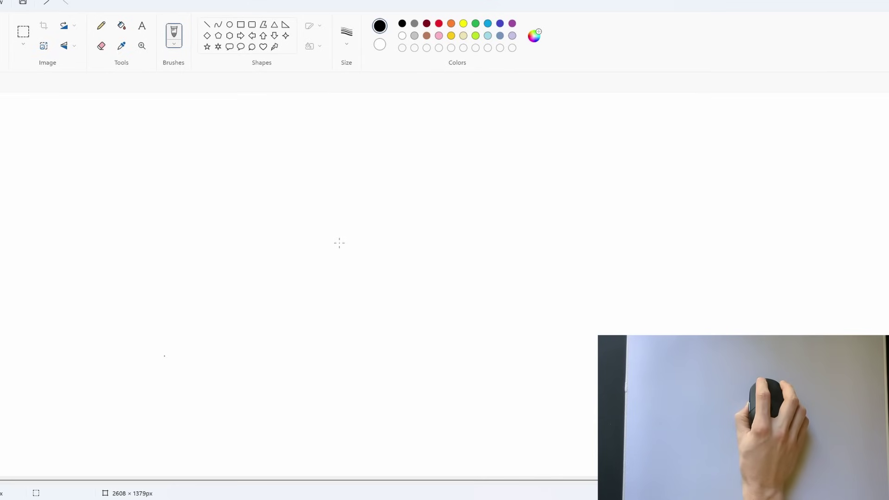
- Draw two bundles of long horizontal pencil strokes to check their tilt
{"action": "mouse_move", "coordinate": [339, 243]}
{"action": "left_mouse_down"}
{"action": "mouse_move", "coordinate": [189, 272]}
{"action": "mouse_move", "coordinate": [436, 205]}
{"action": "mouse_move", "coordinate": [208, 267]}
{"action": "mouse_move", "coordinate": [461, 210]}
{"action": "mouse_move", "coordinate": [172, 254]}
{"action": "mouse_move", "coordinate": [470, 210]}
{"action": "left_mouse_up"}
{"action": "mouse_move", "coordinate": [469, 210]}
{"action": "left_mouse_down"}
{"action": "mouse_move", "coordinate": [191, 261]}
{"action": "mouse_move", "coordinate": [434, 213]}
{"action": "left_mouse_up"}
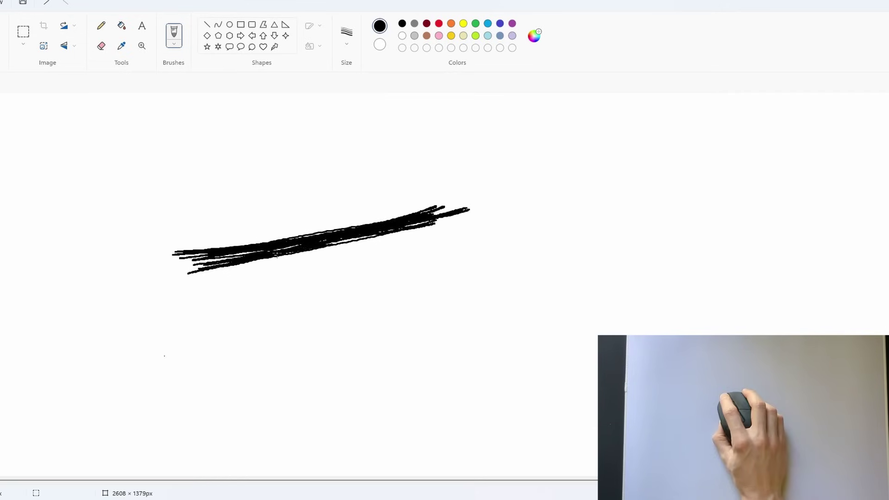
{"action": "mouse_move", "coordinate": [344, 168]}
{"action": "left_mouse_down"}
{"action": "mouse_move", "coordinate": [270, 170]}
{"action": "mouse_move", "coordinate": [261, 182]}
{"action": "mouse_move", "coordinate": [396, 179]}
{"action": "left_mouse_up"}
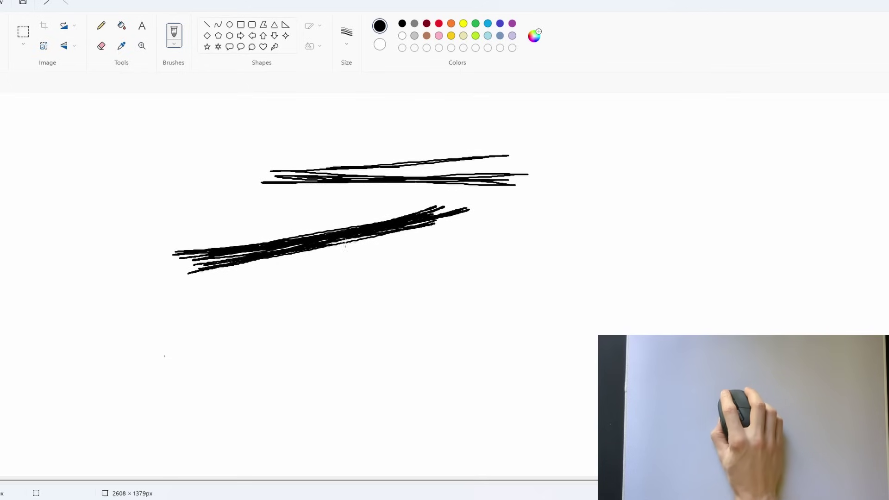
{"action": "mouse_move", "coordinate": [346, 245]}
{"action": "left_mouse_down"}
{"action": "mouse_move", "coordinate": [483, 208]}
{"action": "mouse_move", "coordinate": [362, 237]}
{"action": "left_mouse_up"}
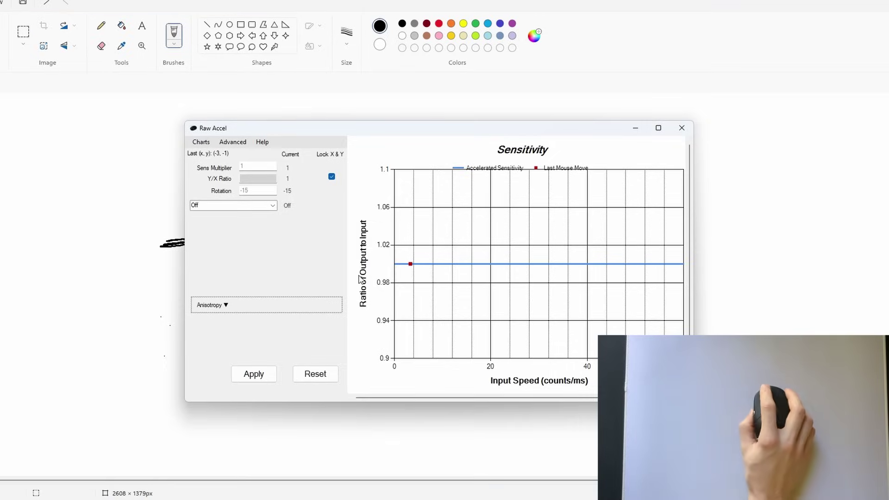
- Apply rotation 0, check it with back-and-forth test strokes, then undo them
{"action": "key", "text": "Tab"}
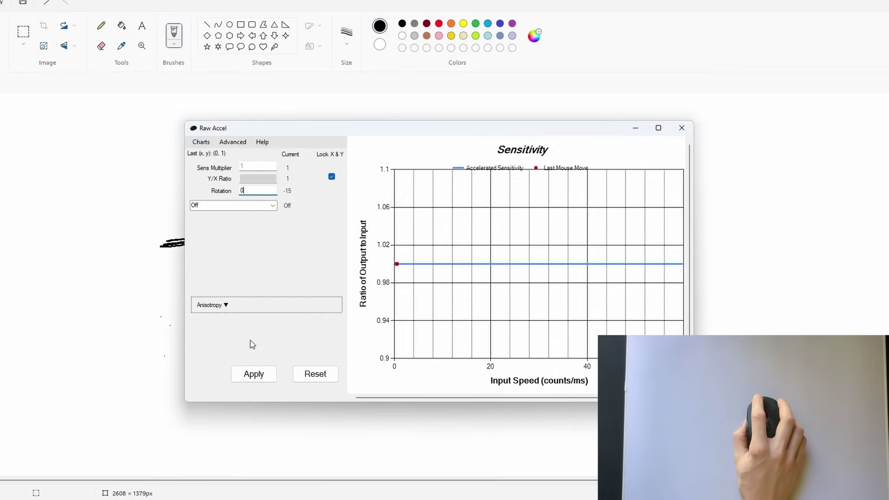
{"action": "left_click", "coordinate": [254, 375]}
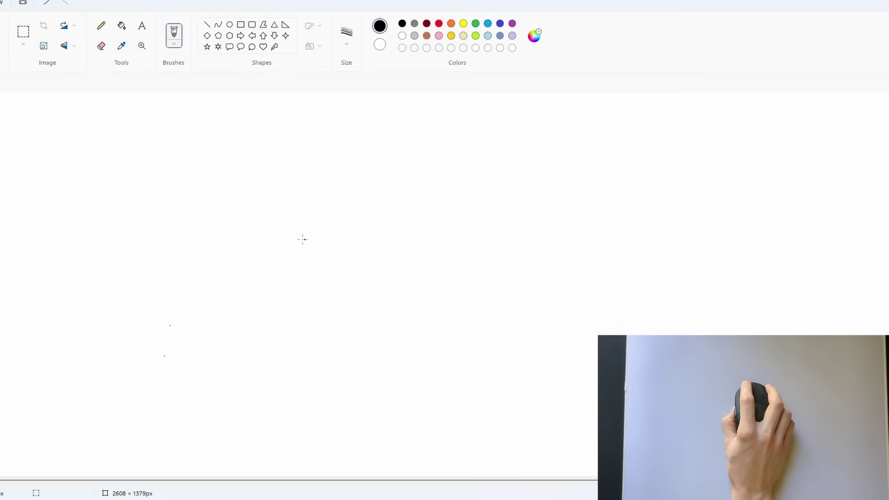
{"action": "mouse_move", "coordinate": [303, 239]}
{"action": "left_mouse_down"}
{"action": "mouse_move", "coordinate": [383, 268]}
{"action": "mouse_move", "coordinate": [393, 285]}
{"action": "mouse_move", "coordinate": [129, 197]}
{"action": "mouse_move", "coordinate": [292, 237]}
{"action": "mouse_move", "coordinate": [98, 195]}
{"action": "mouse_move", "coordinate": [379, 278]}
{"action": "mouse_move", "coordinate": [276, 243]}
{"action": "left_mouse_up"}
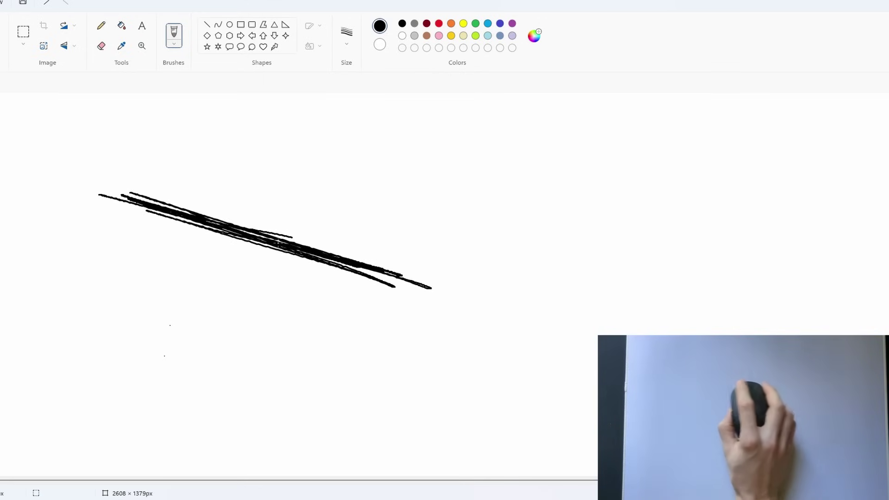
{"action": "key", "text": "ctrl+z"}
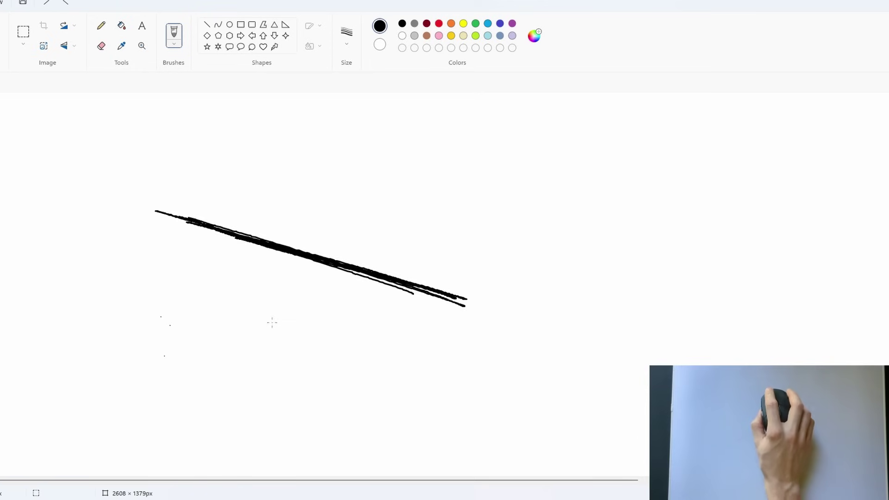
{"action": "key", "text": "ctrl+z"}
- Test rotations -1 and -2 with long strokes, undoing each one
{"action": "left_click_drag", "start_coordinate": [320, 283], "coordinate": [528, 237]}
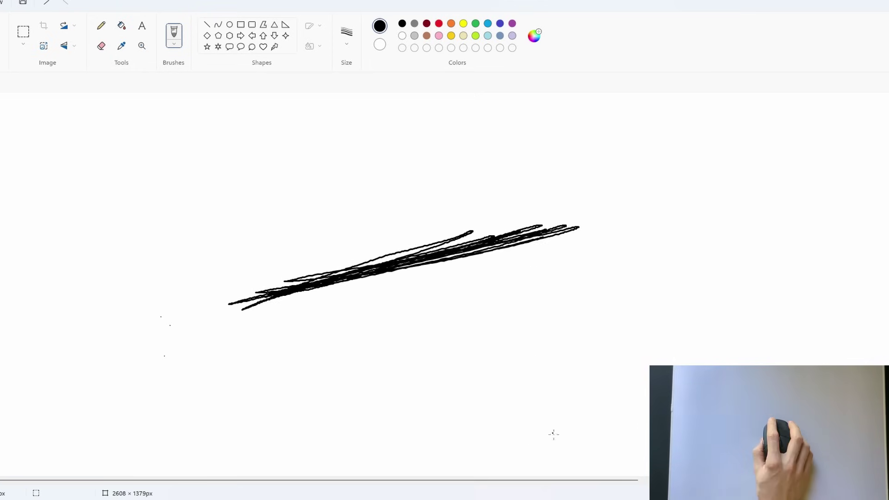
{"action": "key", "text": "ctrl+z"}
{"action": "left_click_drag", "start_coordinate": [206, 244], "coordinate": [505, 313]}
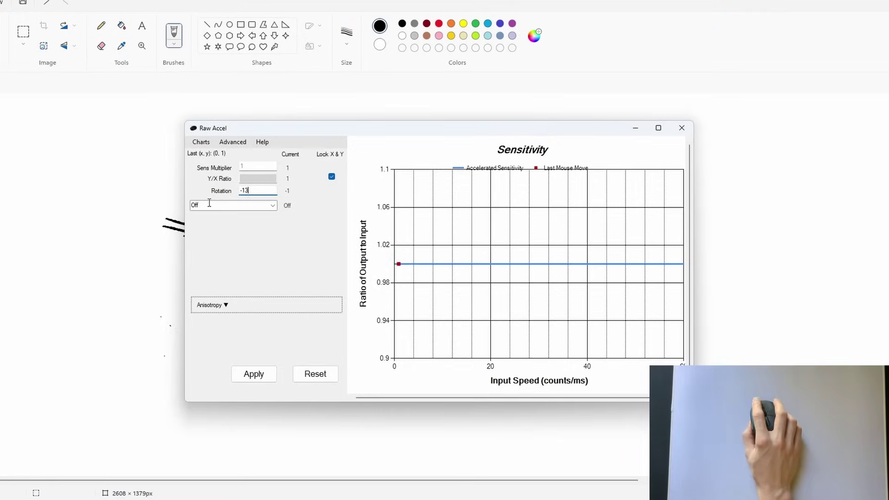
{"action": "key", "text": "ctrl+z"}
{"action": "left_click_drag", "start_coordinate": [197, 307], "coordinate": [517, 232]}
{"action": "key", "text": "ctrl+z"}
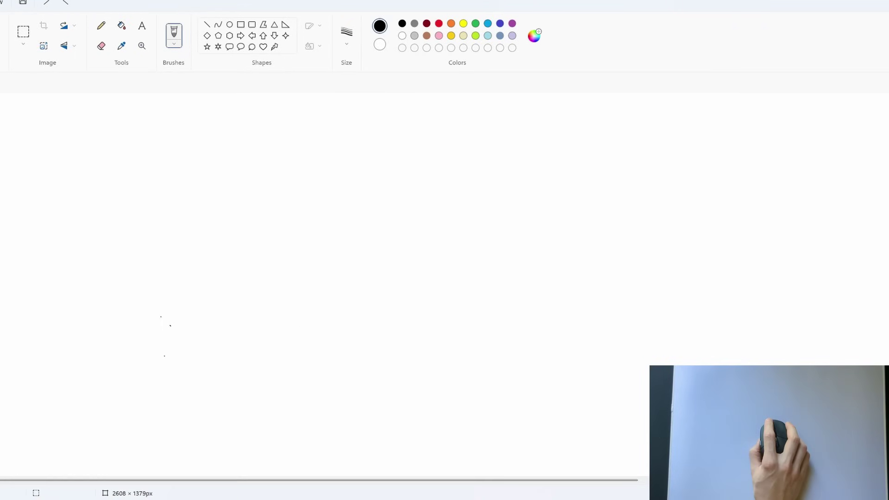
{"action": "left_click_drag", "start_coordinate": [333, 263], "coordinate": [499, 295]}
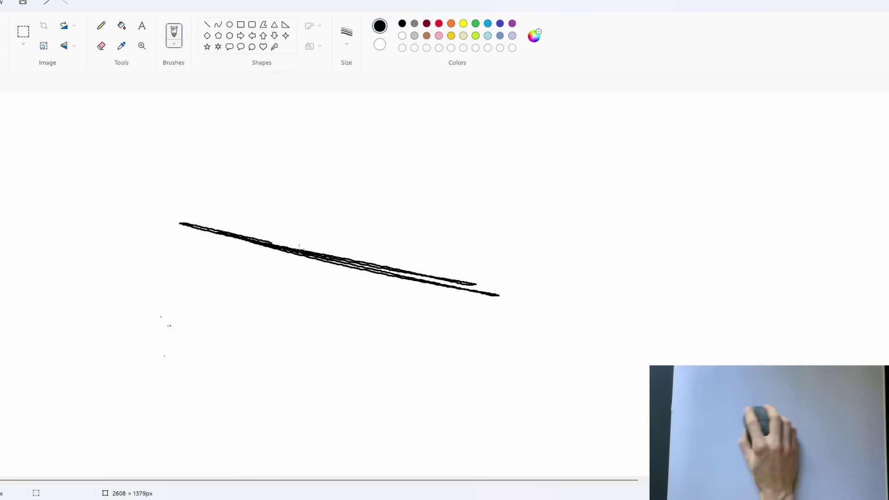
{"action": "key", "text": "ctrl+z"}
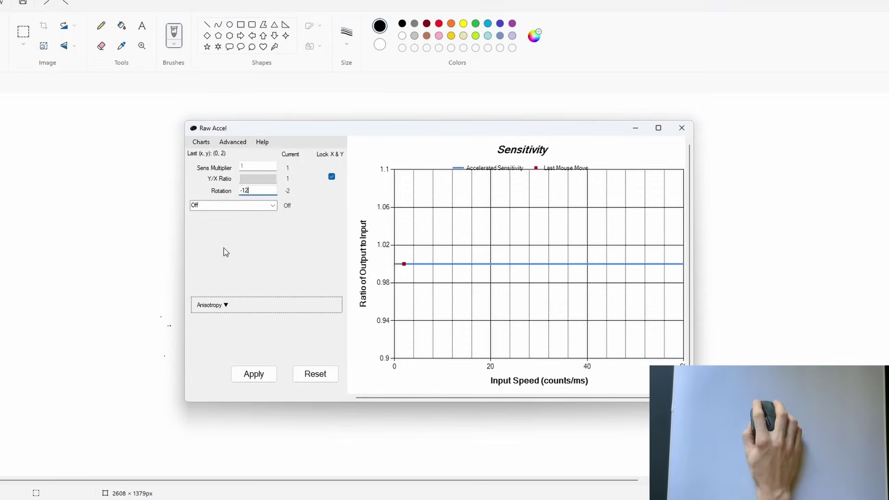
{"action": "left_click_drag", "start_coordinate": [327, 306], "coordinate": [546, 238]}
{"action": "key", "text": "ctrl+z"}
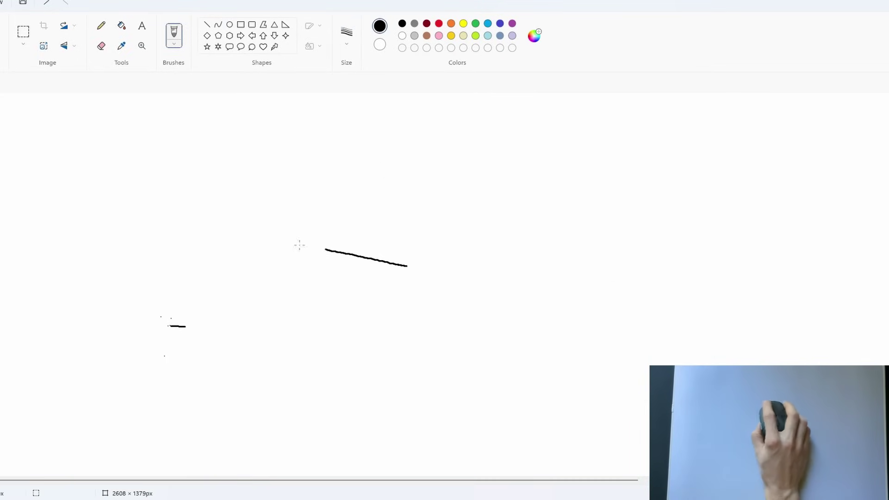
- Check the next rotation values with three long test strokes, undoing each
{"action": "left_click_drag", "start_coordinate": [322, 249], "coordinate": [404, 262]}
{"action": "key", "text": "ctrl+z"}
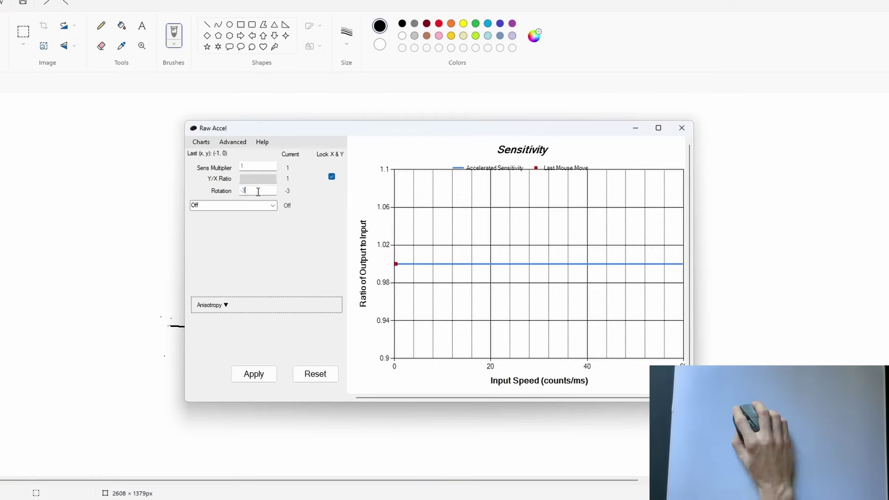
{"action": "left_click_drag", "start_coordinate": [384, 272], "coordinate": [540, 236]}
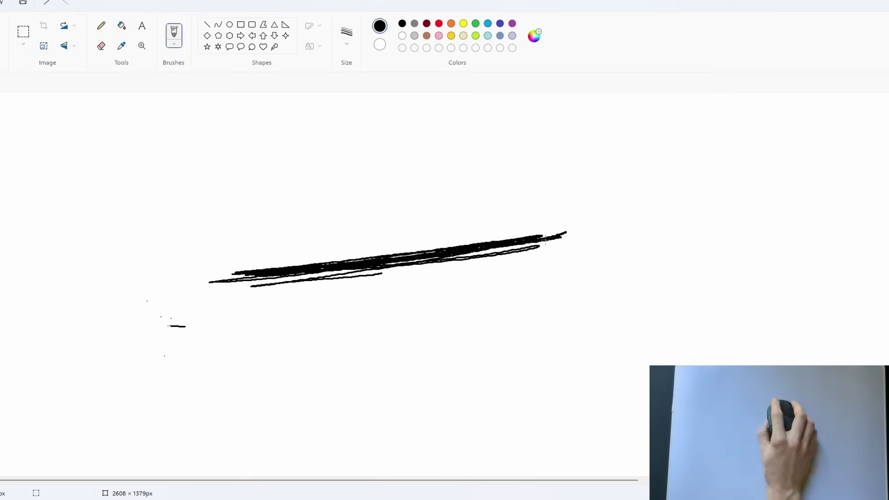
{"action": "key", "text": "ctrl+z"}
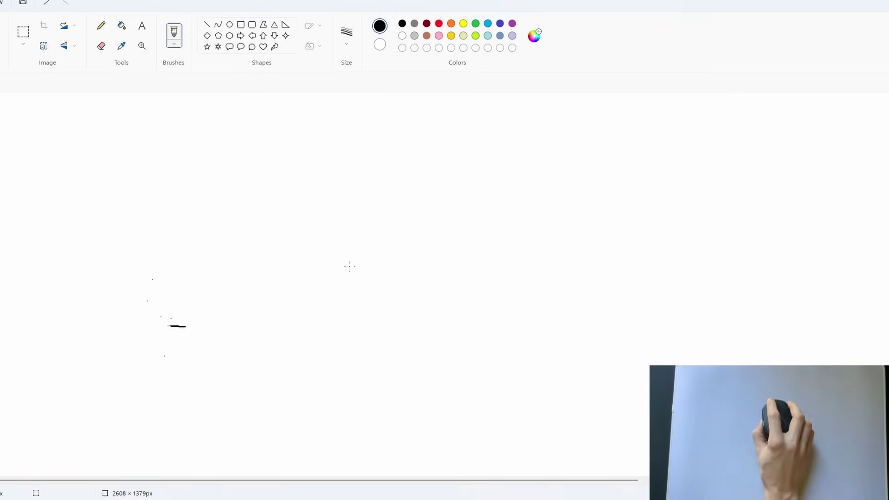
{"action": "left_click_drag", "start_coordinate": [321, 261], "coordinate": [187, 233]}
{"action": "key", "text": "ctrl+z"}
- Move between Raw Accel and Paint, testing further rotation values with long strokes
{"action": "key", "text": "alt+Tab"}
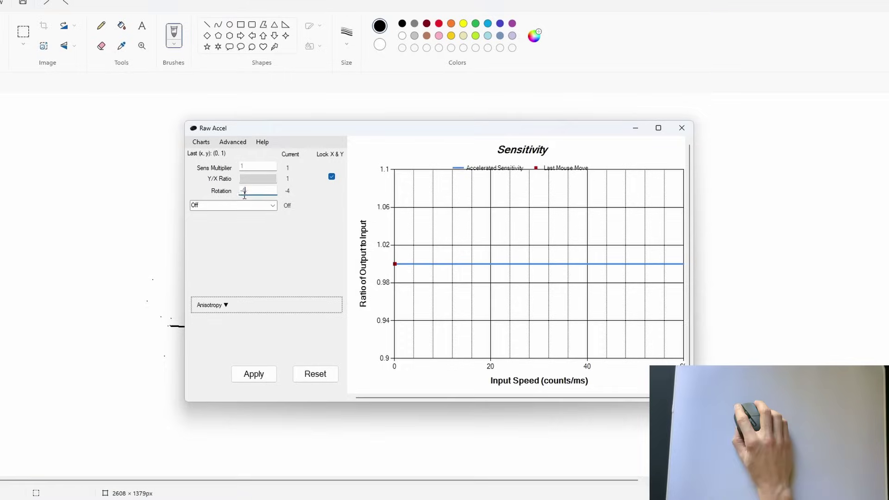
{"action": "key", "text": "alt+Tab"}
{"action": "left_click_drag", "start_coordinate": [368, 275], "coordinate": [536, 266]}
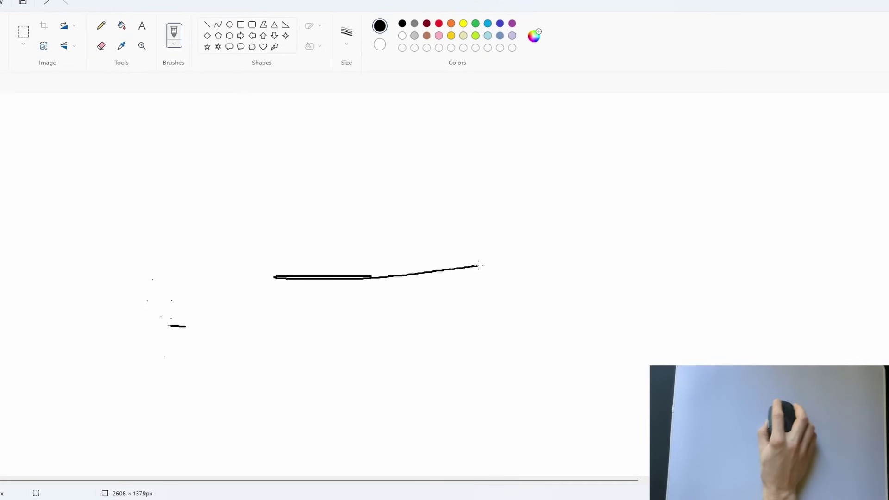
{"action": "key", "text": "ctrl+z"}
{"action": "key", "text": "alt+Tab"}
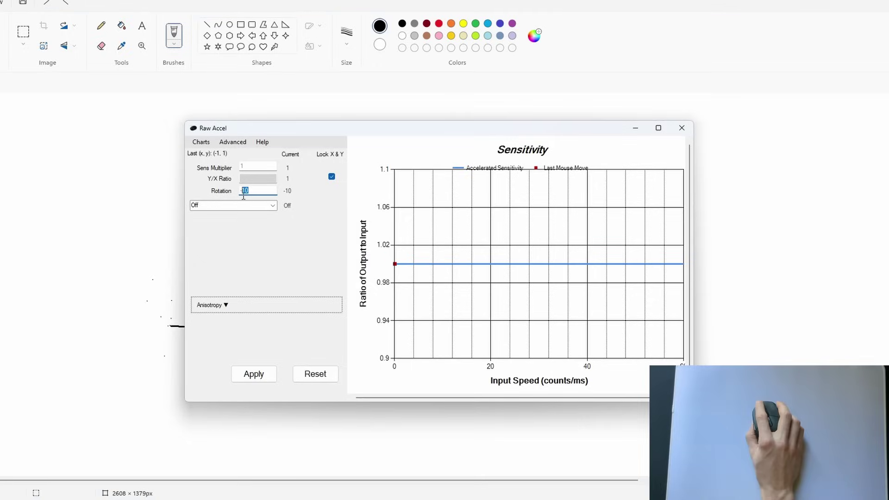
{"action": "key", "text": "alt+Tab"}
{"action": "left_click_drag", "start_coordinate": [234, 250], "coordinate": [533, 280]}
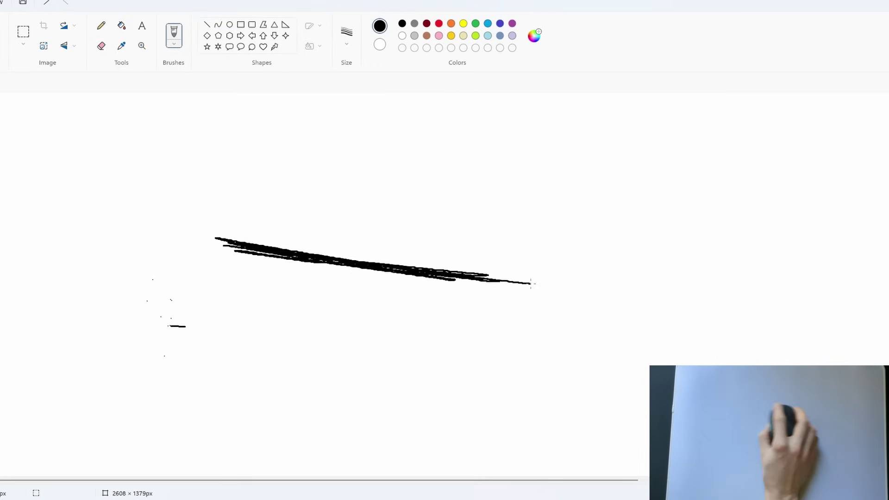
{"action": "key", "text": "ctrl+z"}
- Apply rotation -9.5 and draw a level test stroke across the canvas
{"action": "key", "text": "alt+Tab"}
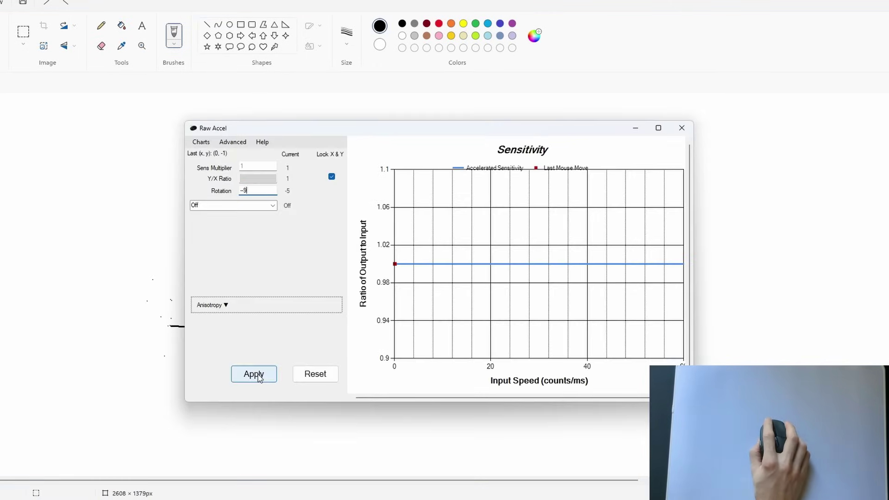
{"action": "left_click", "coordinate": [252, 372]}
{"action": "key", "text": "alt+Tab"}
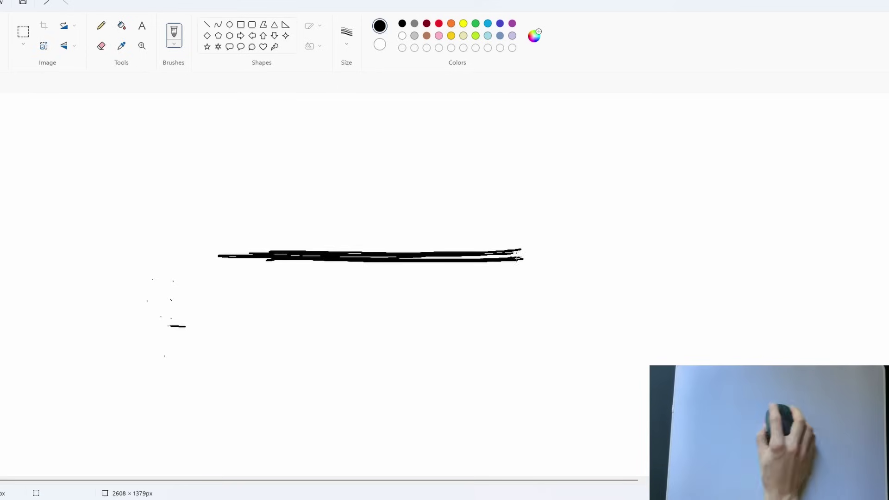
{"action": "key", "text": "ctrl+z"}
{"action": "key", "text": "alt+Tab"}
{"action": "left_click", "coordinate": [236, 371]}
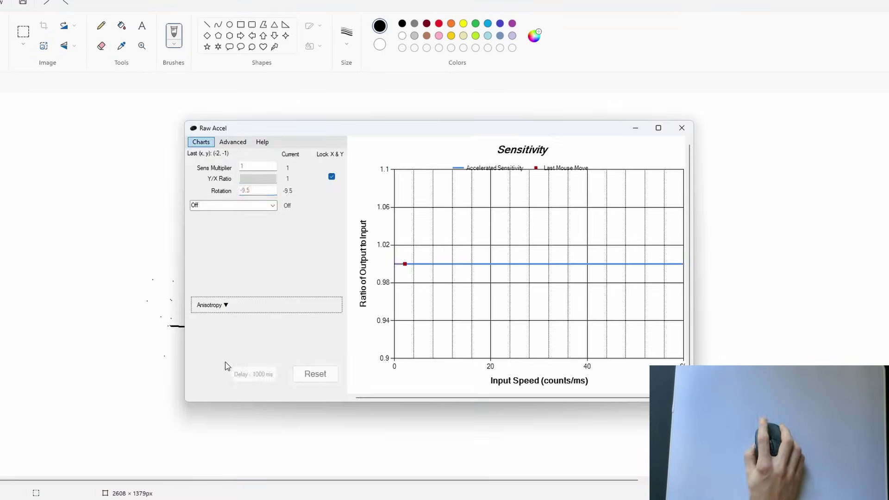
{"action": "key", "text": "alt+Tab"}
{"action": "mouse_move", "coordinate": [224, 259]}
{"action": "left_mouse_down"}
{"action": "mouse_move", "coordinate": [427, 257]}
{"action": "mouse_move", "coordinate": [310, 260]}
{"action": "left_mouse_up"}
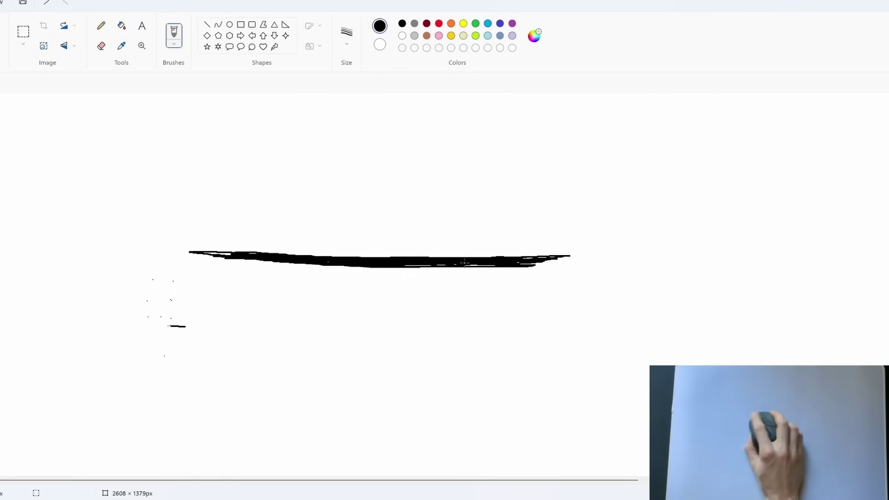